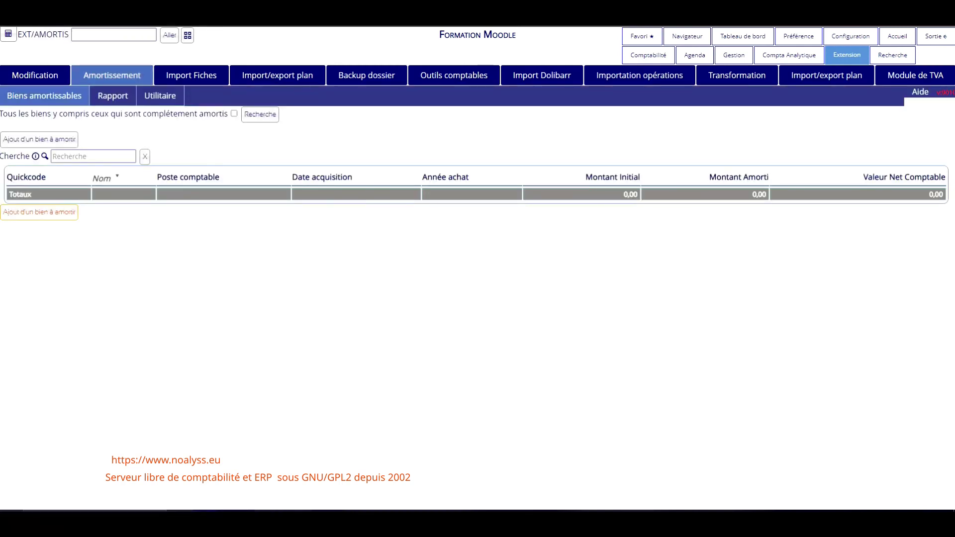
# Start a new depreciable asset based on the MATMA card (Matériel de magasin).
pyautogui.click(39, 212)
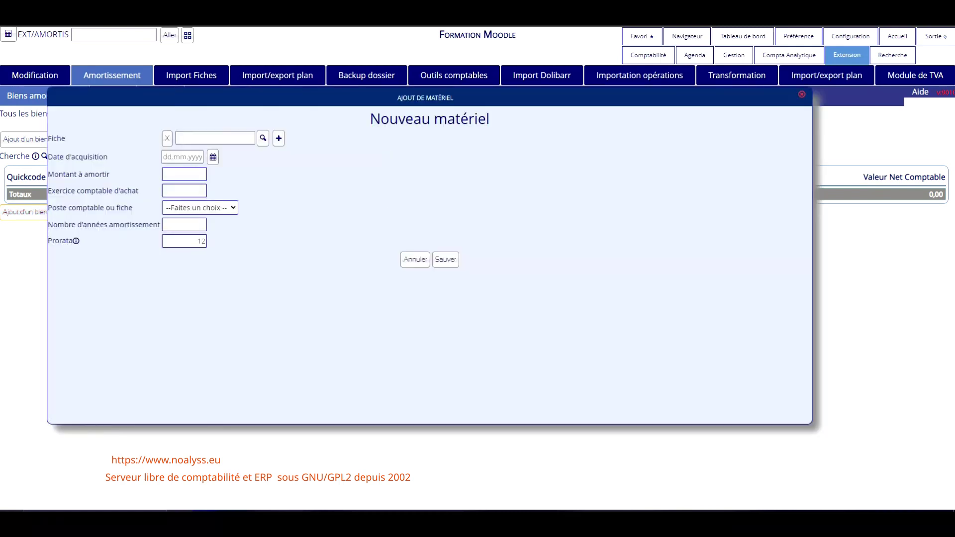
pyautogui.click(263, 138)
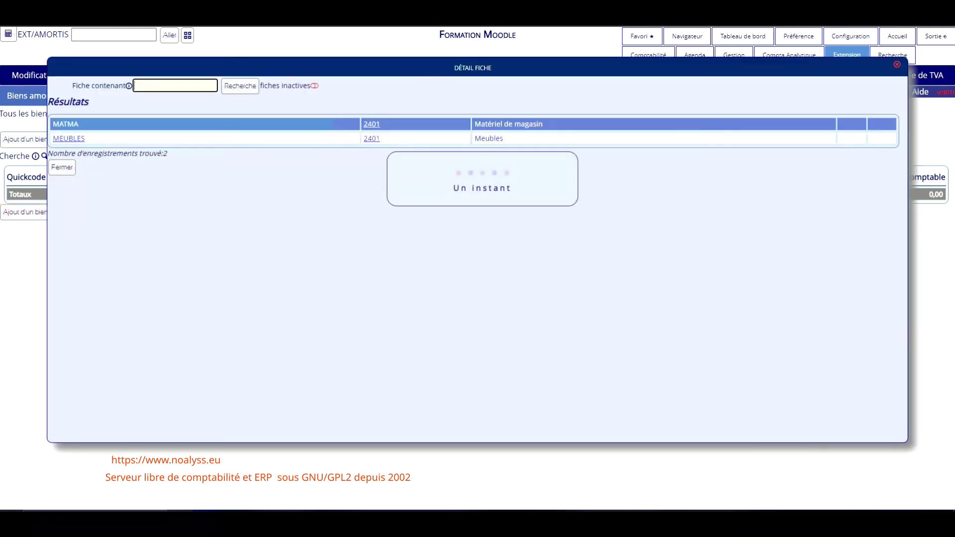
pyautogui.click(65, 124)
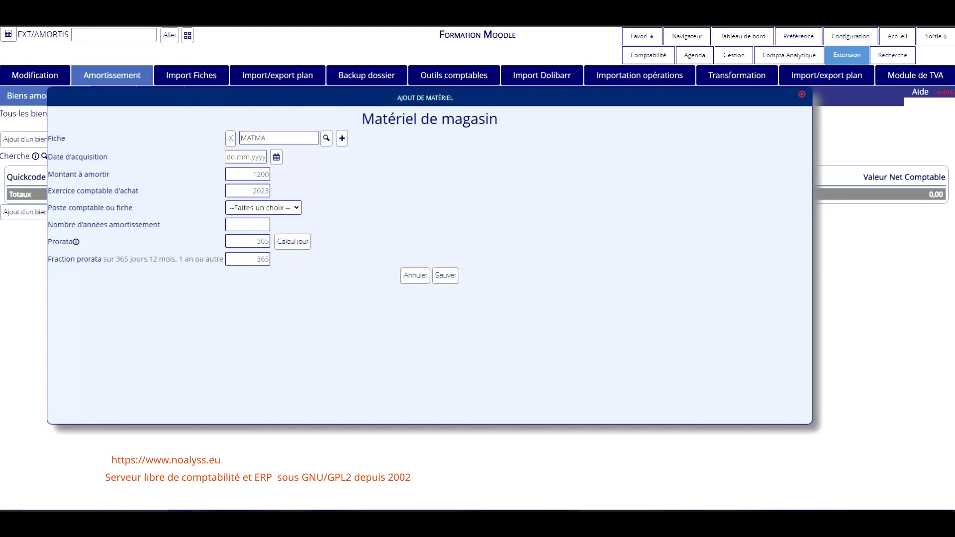
# Choose Poste comptable for the asset, with charge account 6302, counterpart depreciation account 24019 and 3 depreciation years.
pyautogui.click(263, 208)
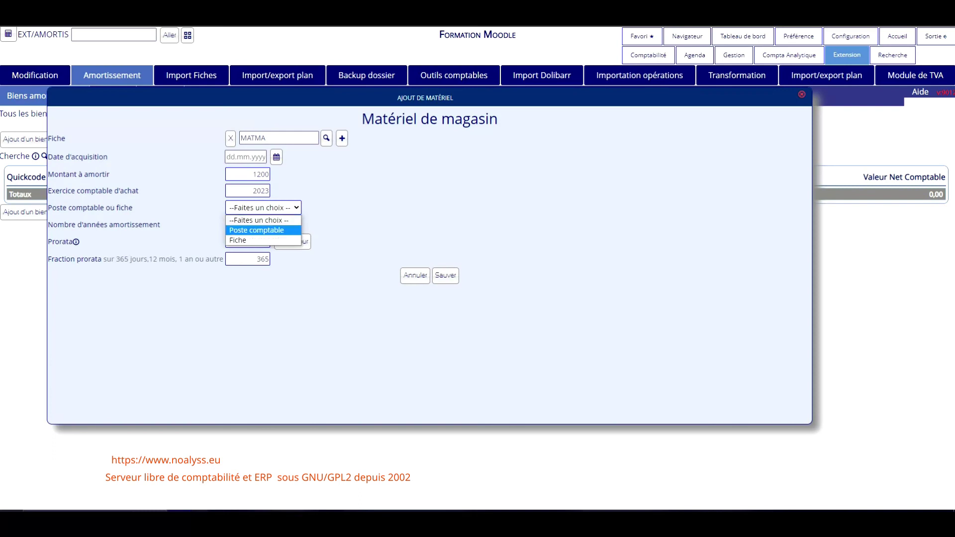
pyautogui.click(256, 230)
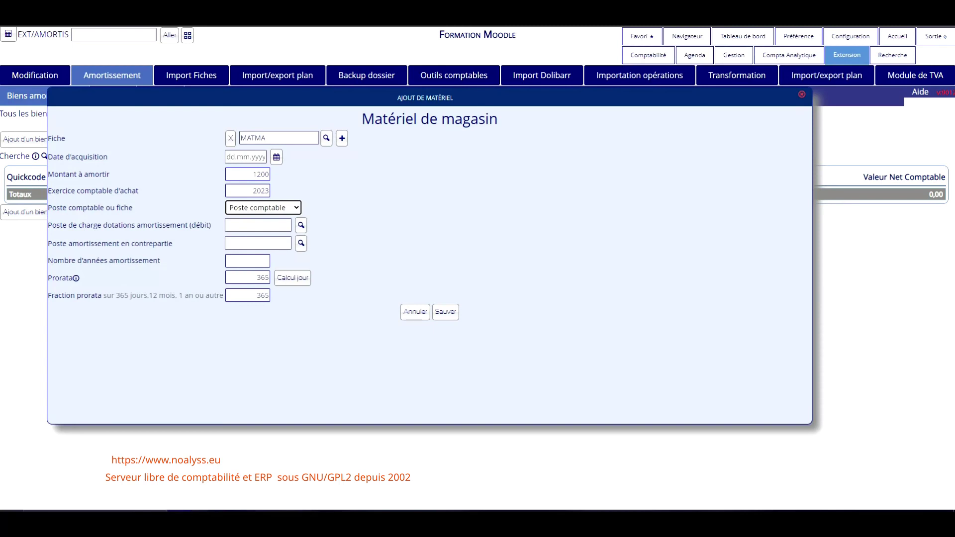
pyautogui.click(259, 225)
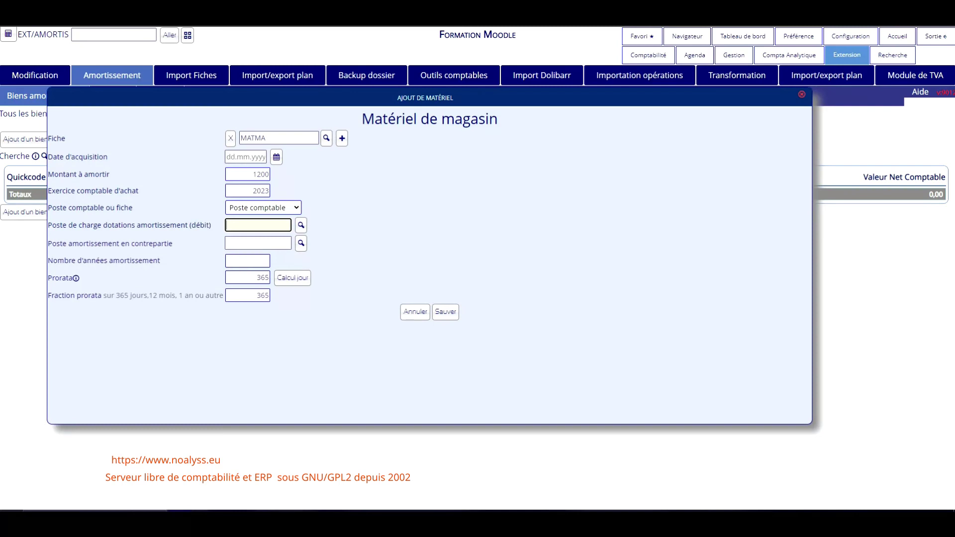
pyautogui.write('6302')
pyautogui.press('Tab')
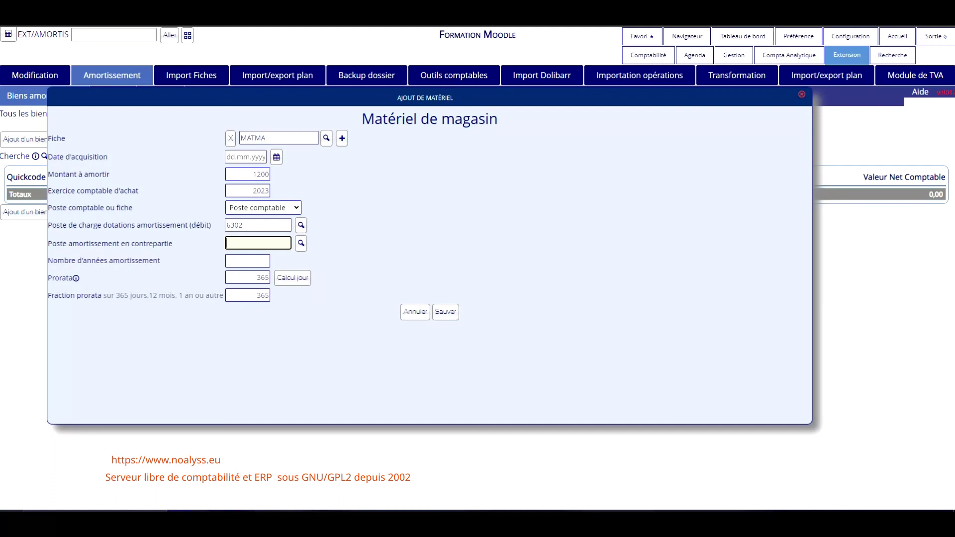
pyautogui.write('24019')
pyautogui.press('Tab')
pyautogui.click(248, 262)
pyautogui.press('Tab')
pyautogui.press('Tab')
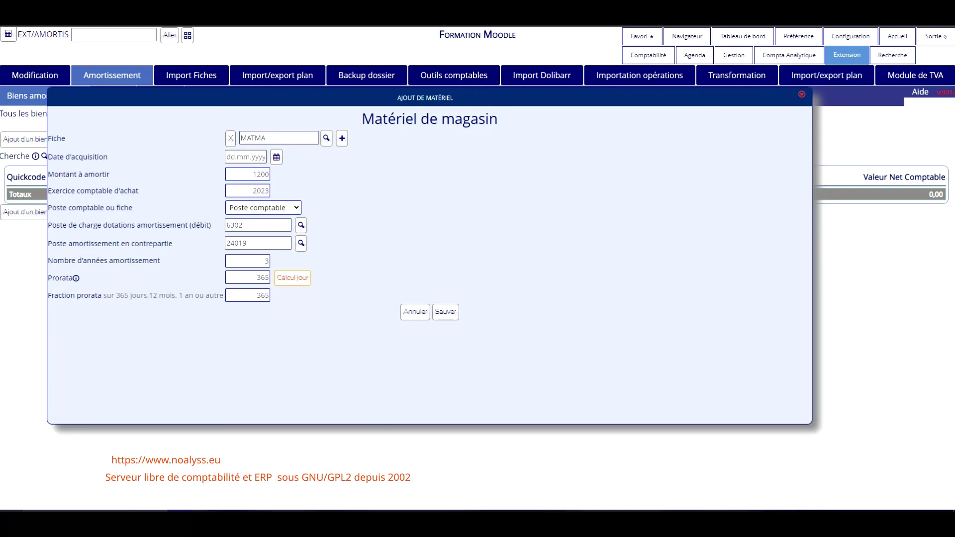
# In the asset's day calculator, set the purchase date to 12.05.2023 and the fiscal year start to 01.01.2023.
pyautogui.click(292, 278)
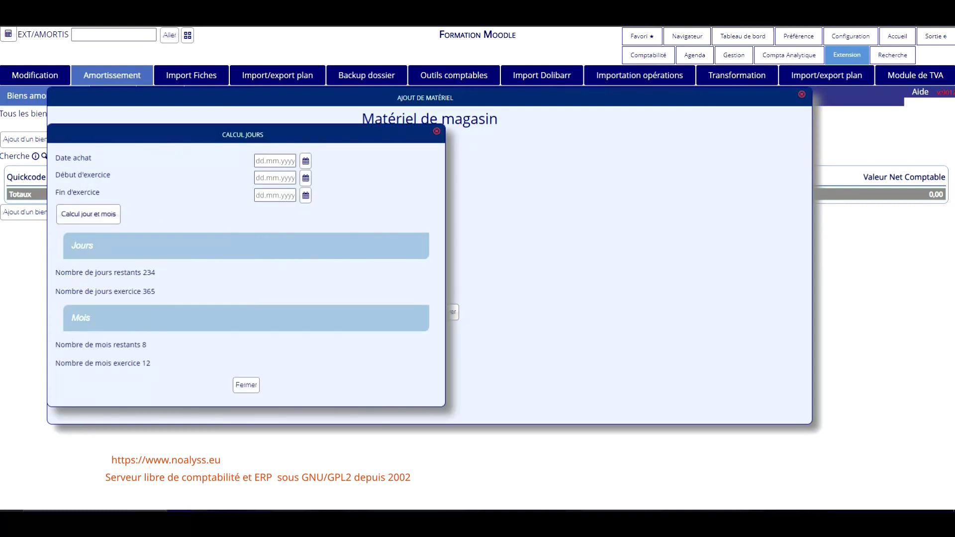
pyautogui.click(306, 161)
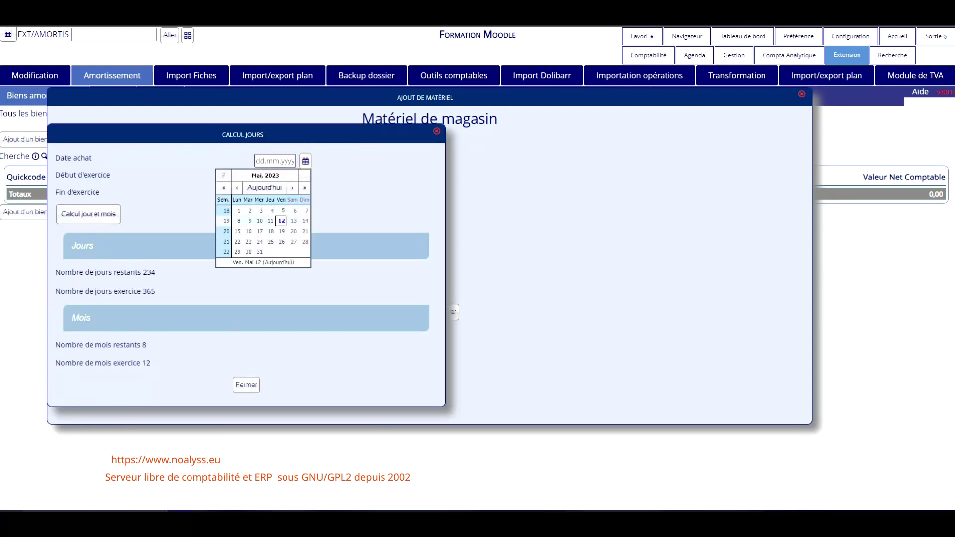
pyautogui.click(281, 221)
pyautogui.click(306, 178)
pyautogui.click(237, 205)
pyautogui.click(237, 205)
pyautogui.click(237, 205)
pyautogui.click(236, 205)
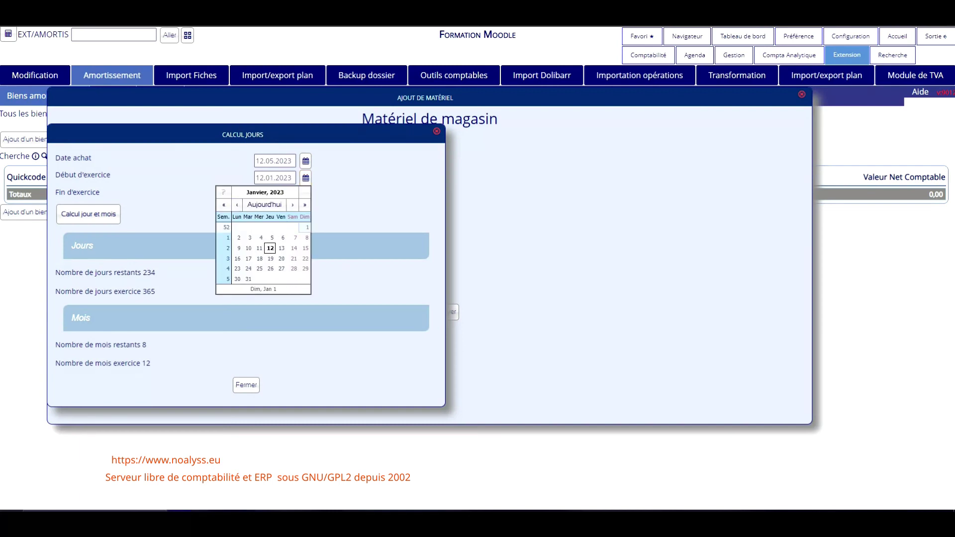
pyautogui.click(307, 227)
# Set the fiscal year end to 31.12.2023 in the day calculator and compute the days and months.
pyautogui.click(305, 196)
pyautogui.click(305, 223)
pyautogui.hotkey('ctrl', 'Up')
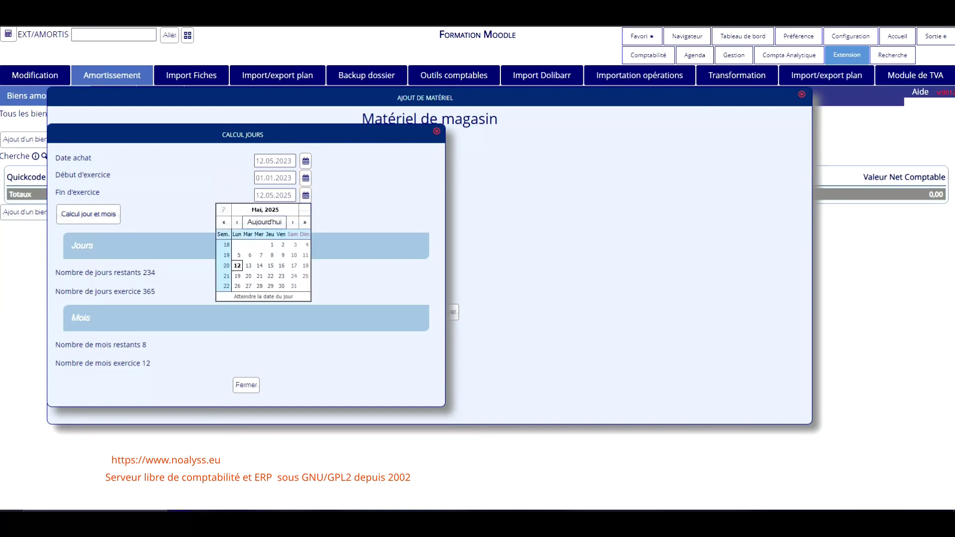
pyautogui.hotkey('ctrl', 'Right')
pyautogui.hotkey('ctrl', 'Right')
pyautogui.hotkey('ctrl', 'Right')
pyautogui.hotkey('ctrl', 'Right')
pyautogui.hotkey('ctrl', 'Right')
pyautogui.hotkey('ctrl', 'Right')
pyautogui.hotkey('ctrl', 'Right')
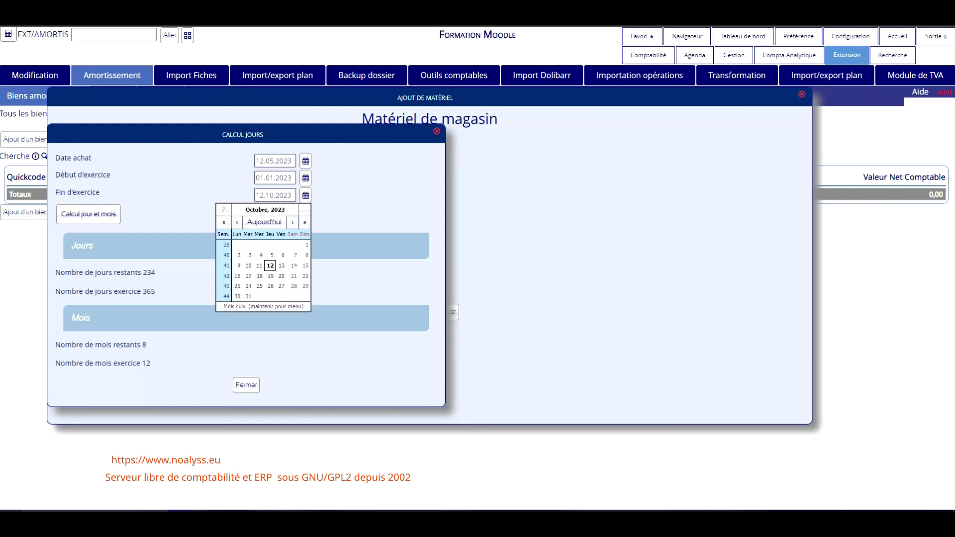
pyautogui.press('End')
pyautogui.press('Return')
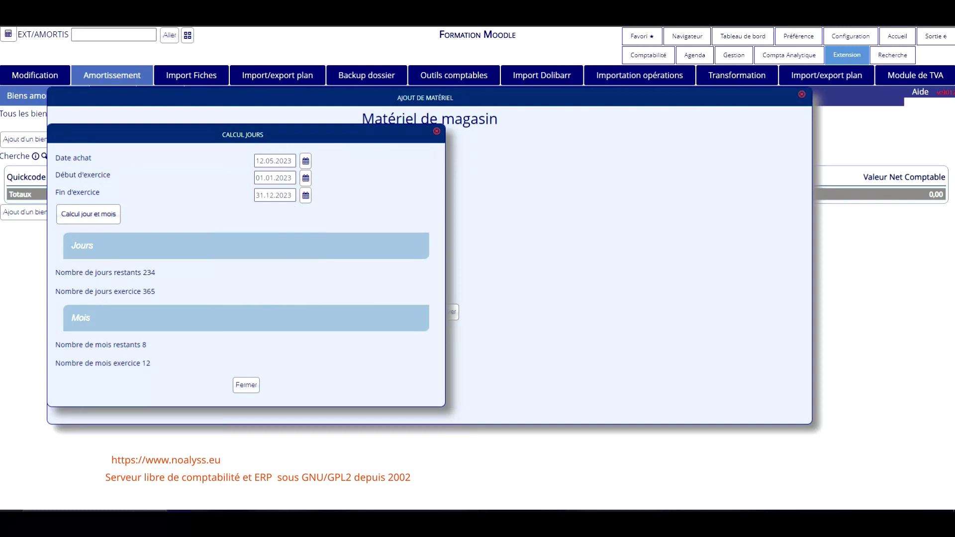
pyautogui.press('Tab')
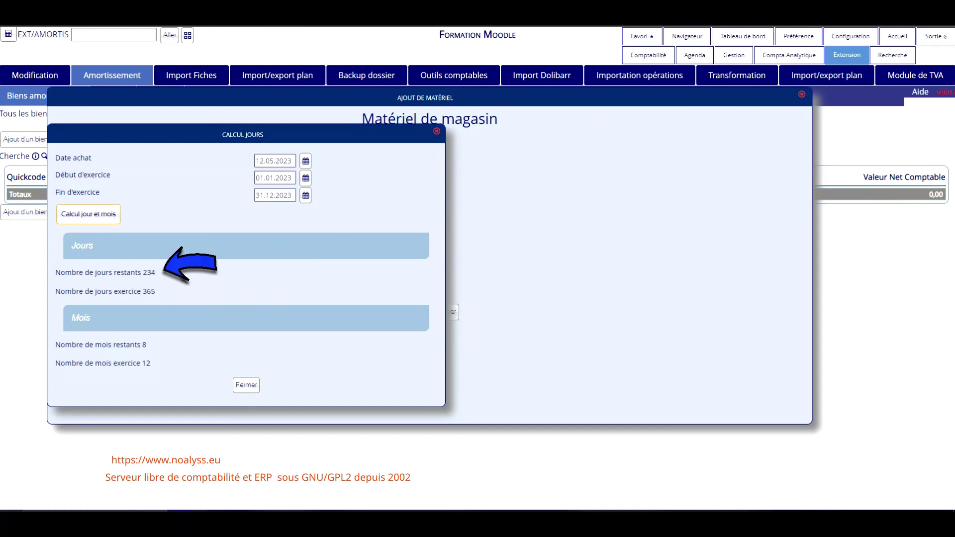
# Copy the remaining days from the calculator, close it, and set the asset's prorata to 234 with a fraction of 365.
pyautogui.moveTo(156, 273); pyautogui.dragTo(141, 273)
pyautogui.click(246, 385)
pyautogui.click(254, 296)
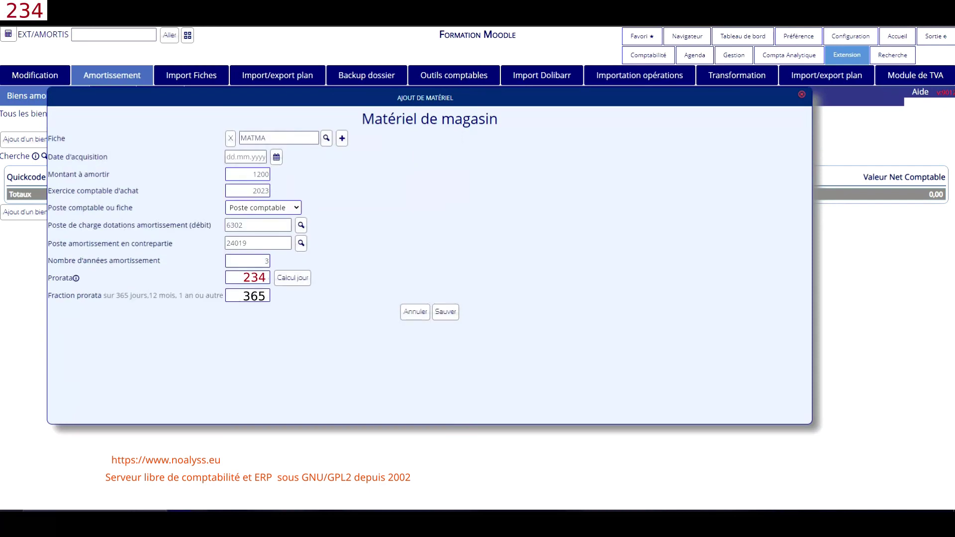
# Set the asset's acquisition date to 12.05.2023, save the new asset and confirm.
pyautogui.click(276, 157)
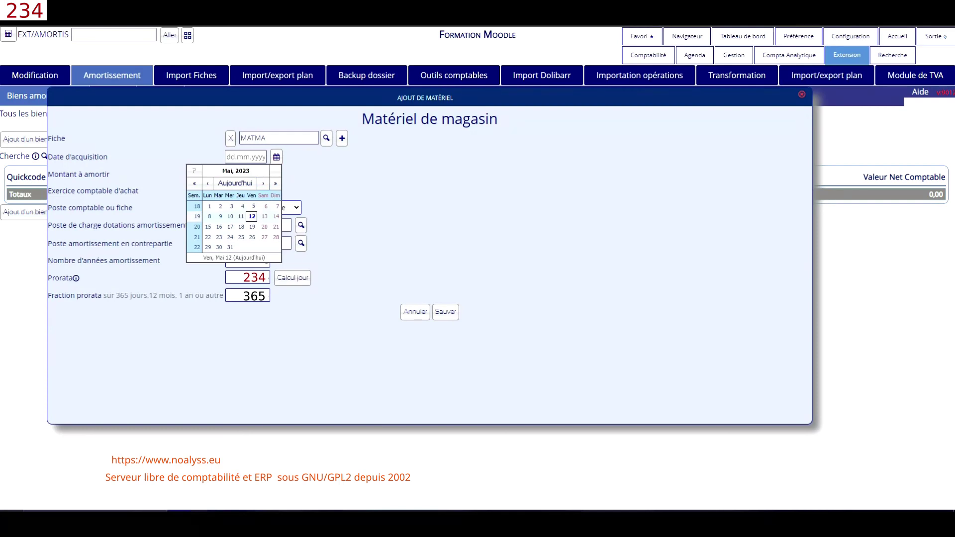
pyautogui.click(251, 216)
pyautogui.click(445, 312)
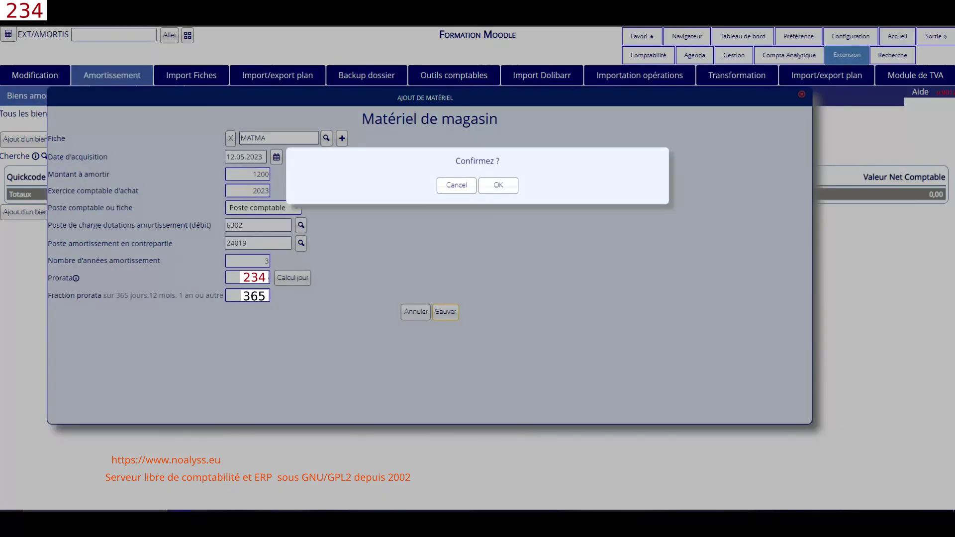
pyautogui.click(499, 185)
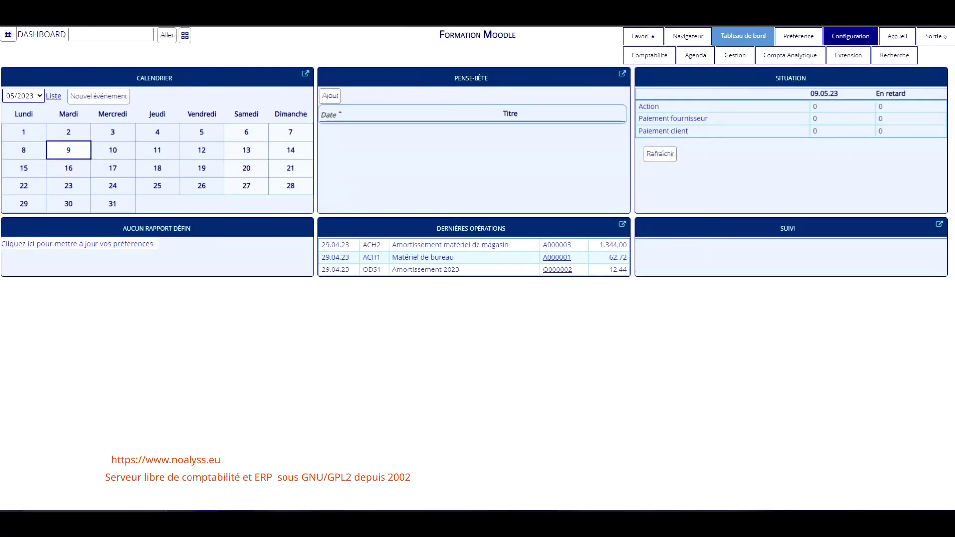
# Look up account 24019 in class 2 of the chart of accounts by filtering on 2401.
pyautogui.click(851, 36)
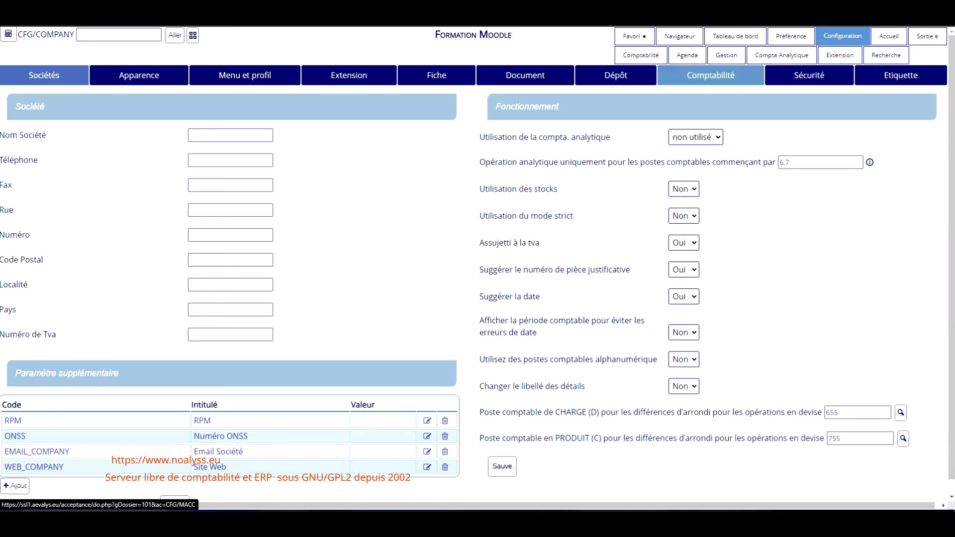
pyautogui.click(710, 75)
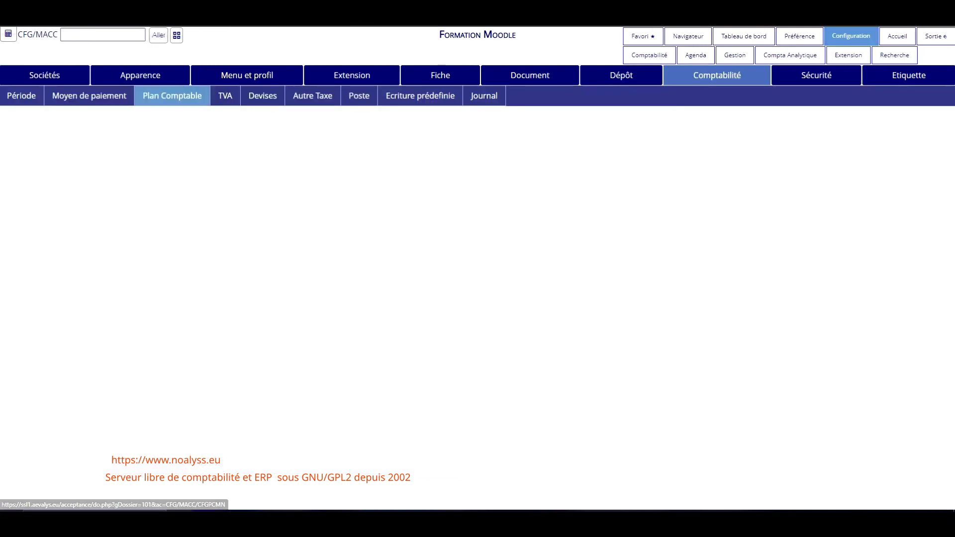
pyautogui.click(172, 96)
pyautogui.click(183, 129)
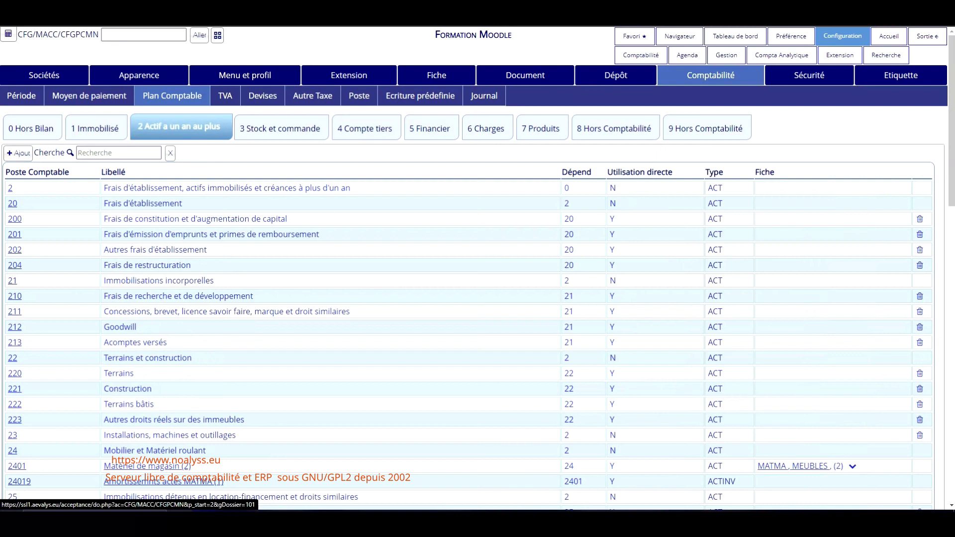
pyautogui.write('2401')
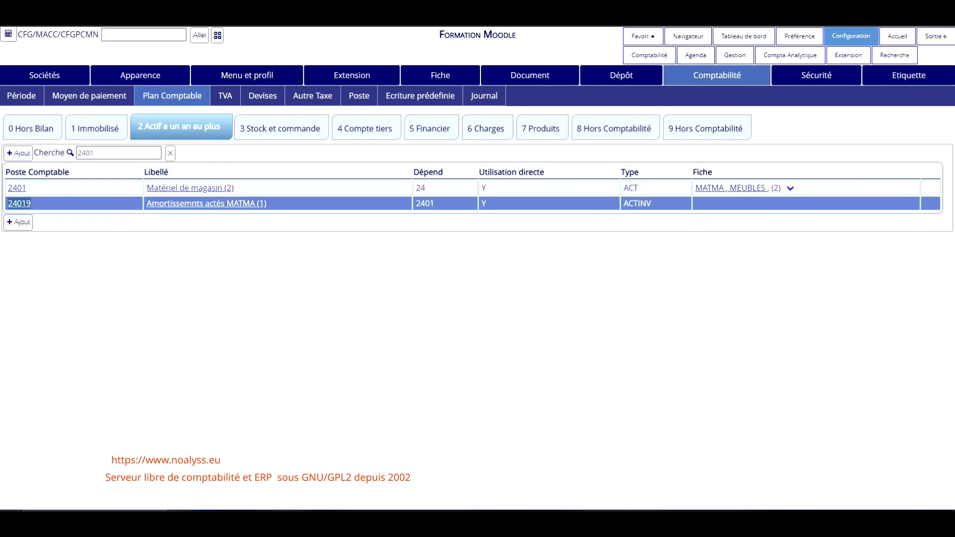
pyautogui.click(19, 203)
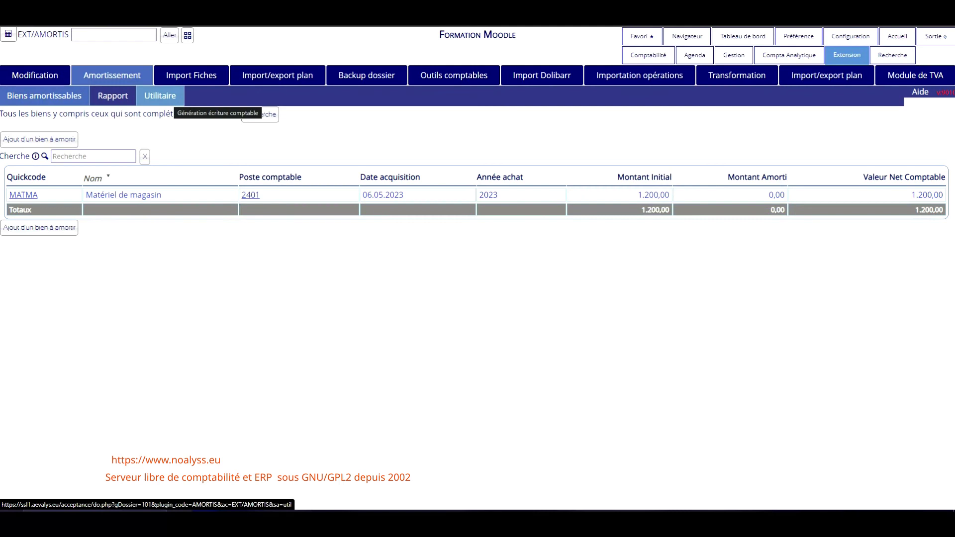
# Generate the 2023 depreciation entry for the MATMA asset in the Opération Diverses journal.
pyautogui.click(167, 97)
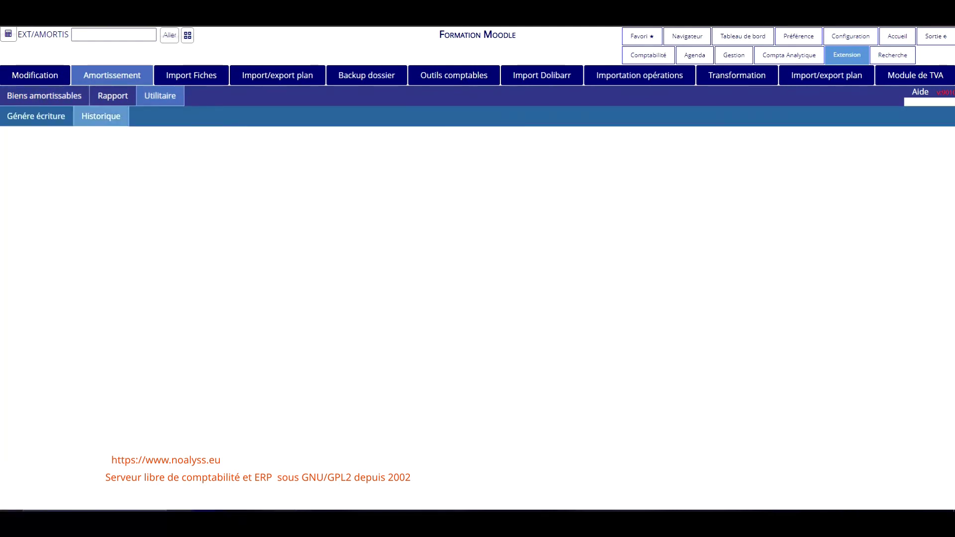
pyautogui.click(37, 116)
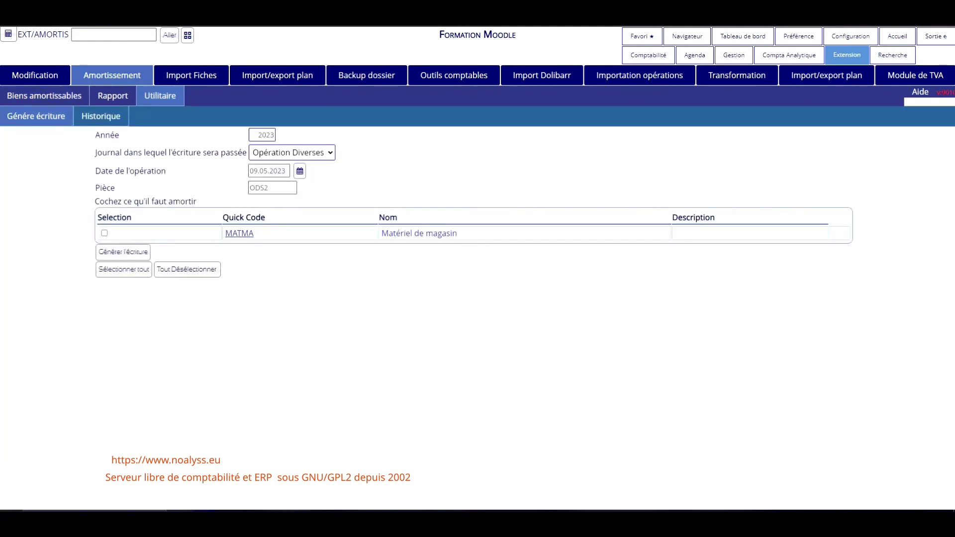
pyautogui.click(104, 233)
pyautogui.click(123, 252)
# Save the generated depreciation entry with the option En une opération.
pyautogui.click(147, 267)
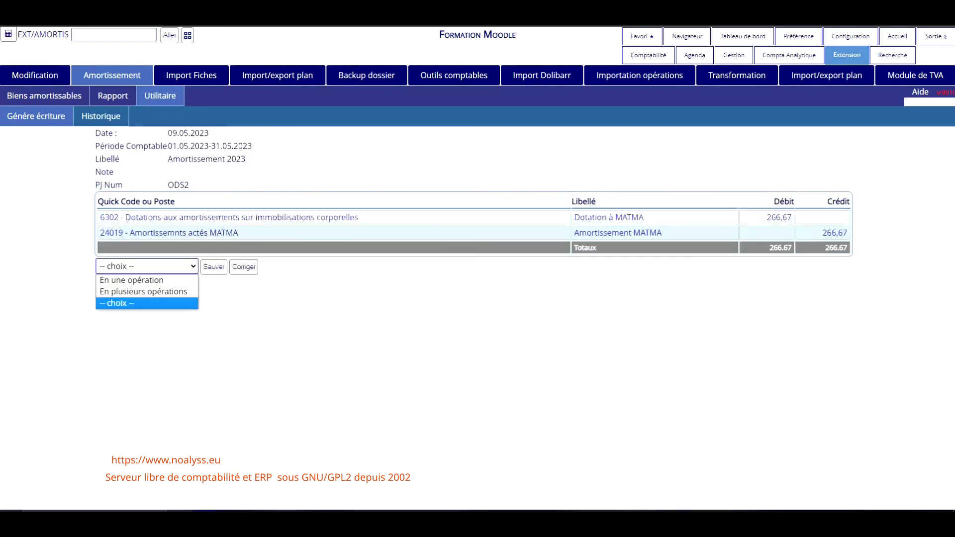
pyautogui.click(131, 280)
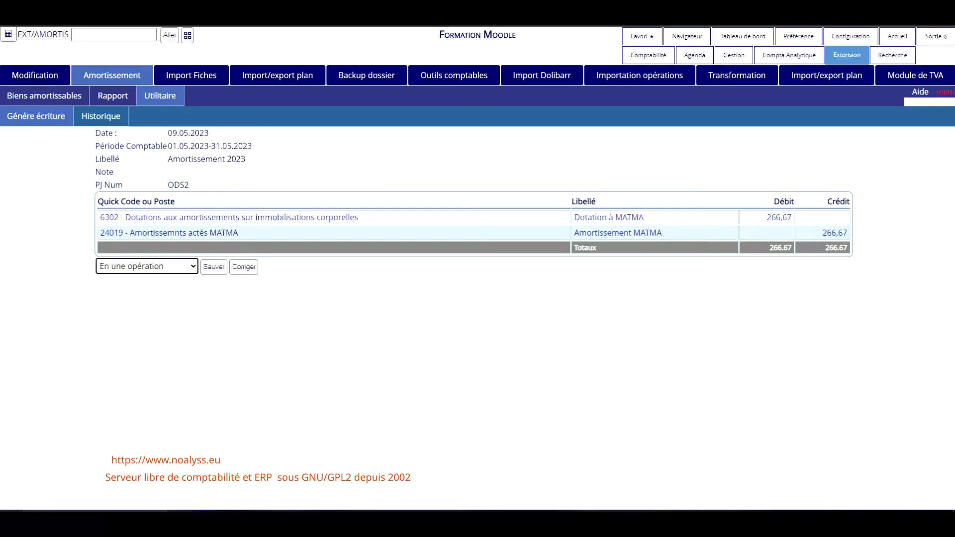
pyautogui.click(214, 266)
# Check the MATMA asset in the depreciable assets list and display the yearly depreciation table for 2023.
pyautogui.click(43, 95)
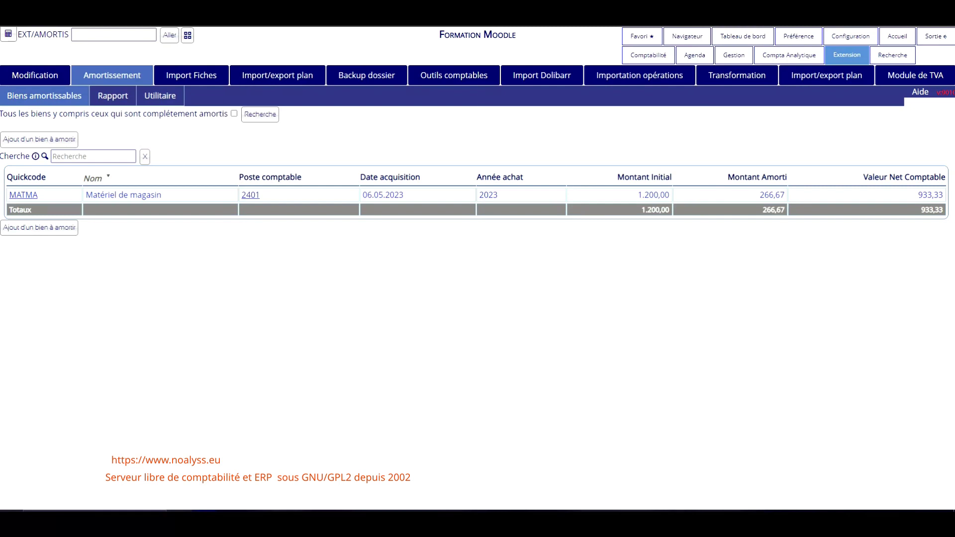
pyautogui.click(24, 195)
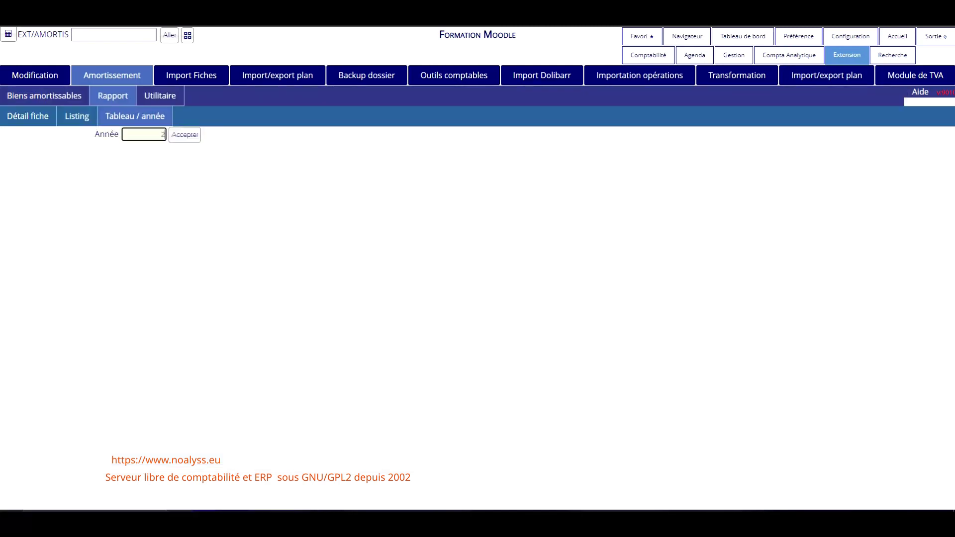
pyautogui.write('2023')
pyautogui.press('Return')
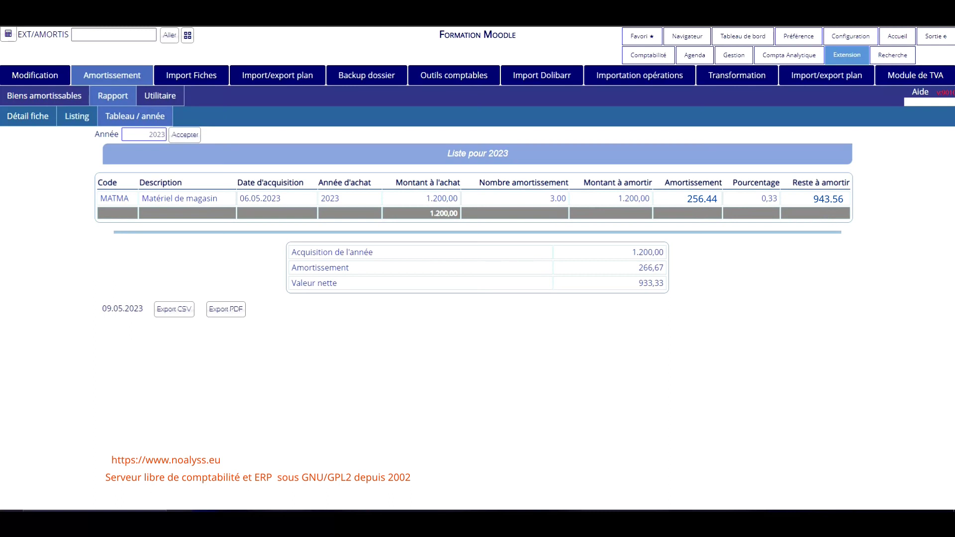
# Display the detailed depreciation report for the MATMA card.
pyautogui.click(27, 116)
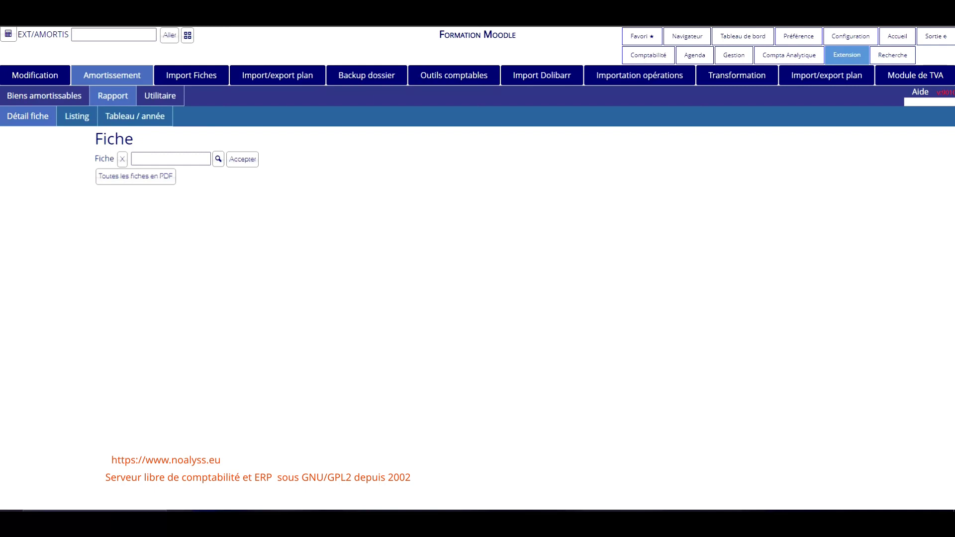
pyautogui.click(219, 159)
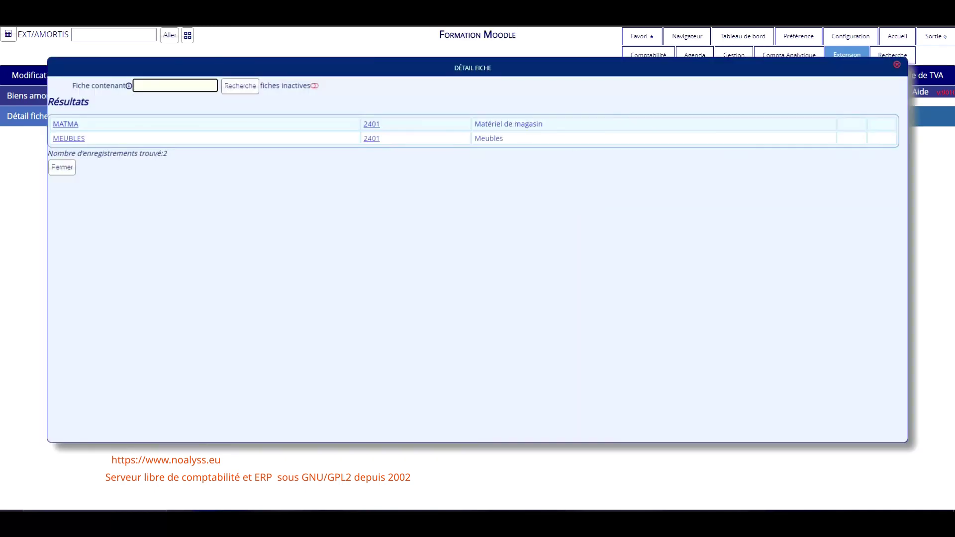
pyautogui.click(65, 124)
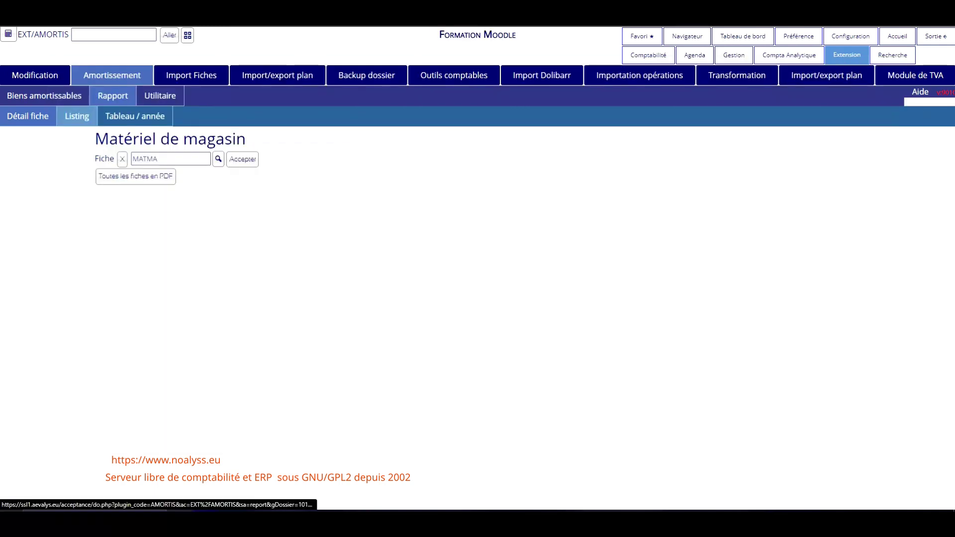
pyautogui.click(242, 159)
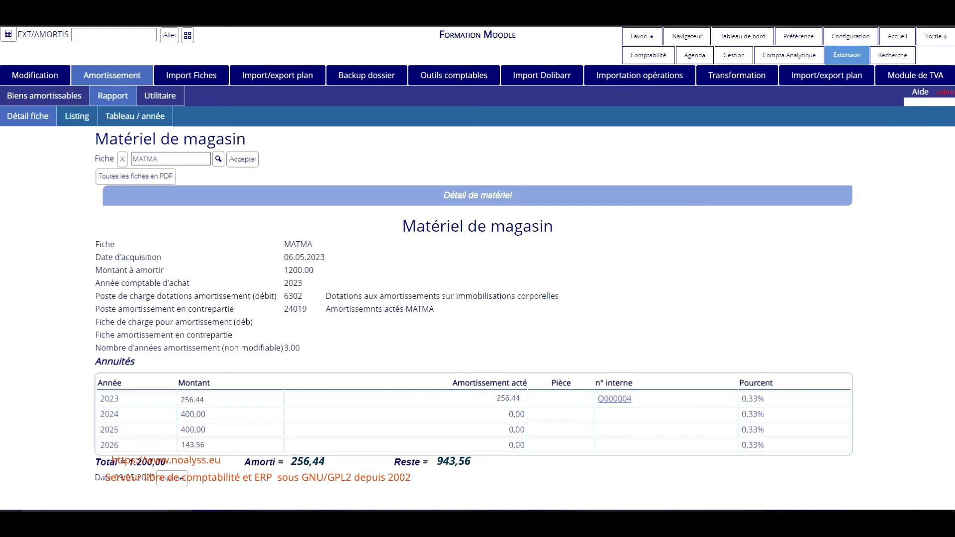